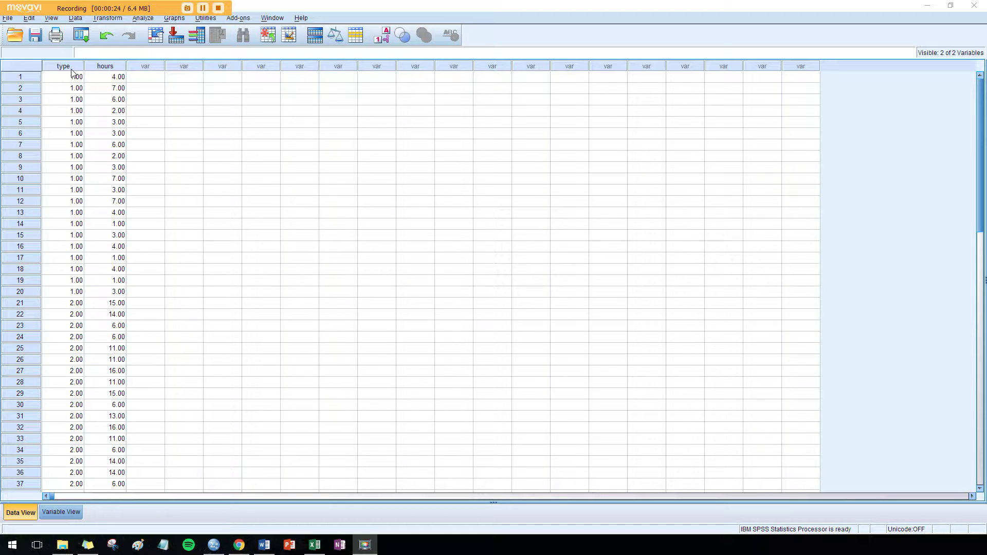
# Review the definitions of the type and hours variables, including the value labels assigned to type.
pyautogui.click(60, 512)
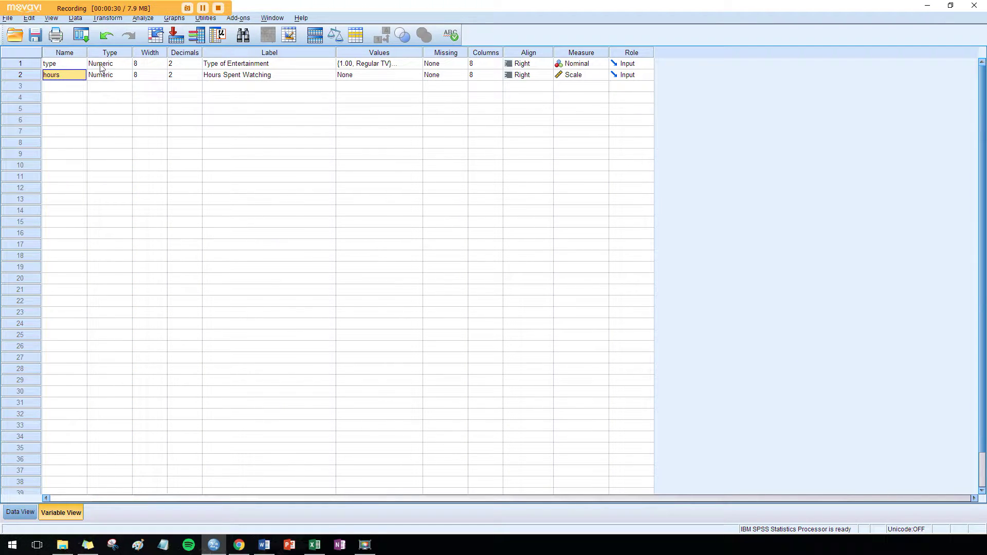
pyautogui.click(66, 65)
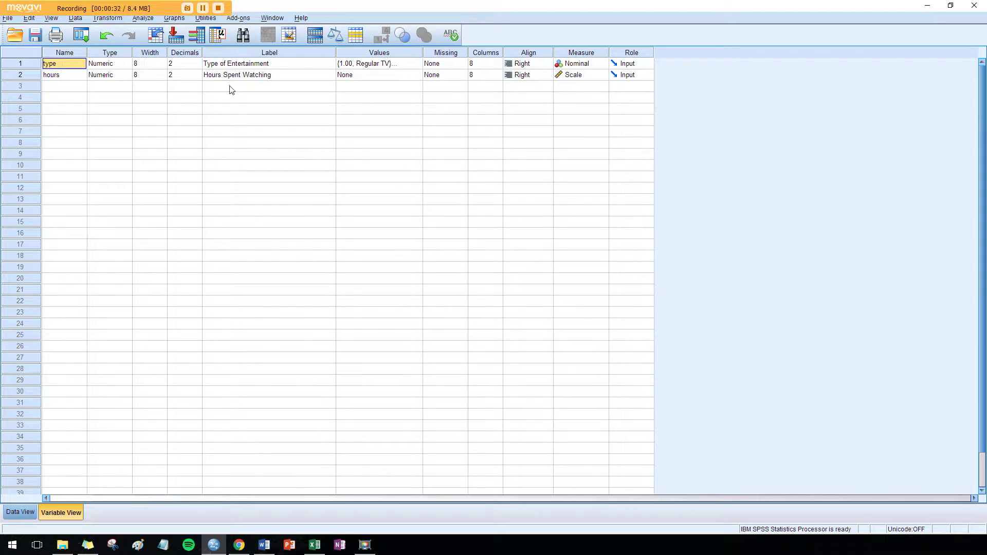
pyautogui.click(281, 67)
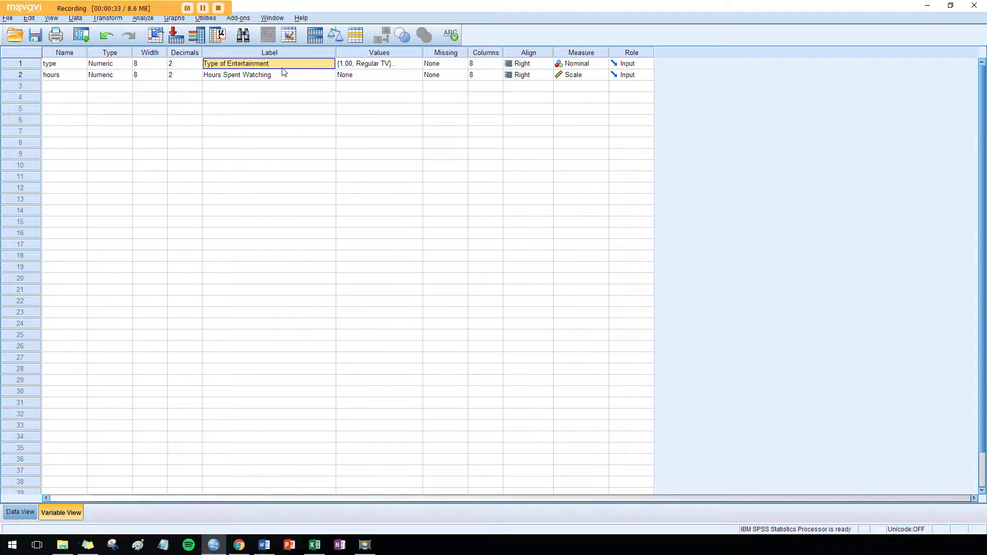
pyautogui.click(391, 67)
pyautogui.click(416, 63)
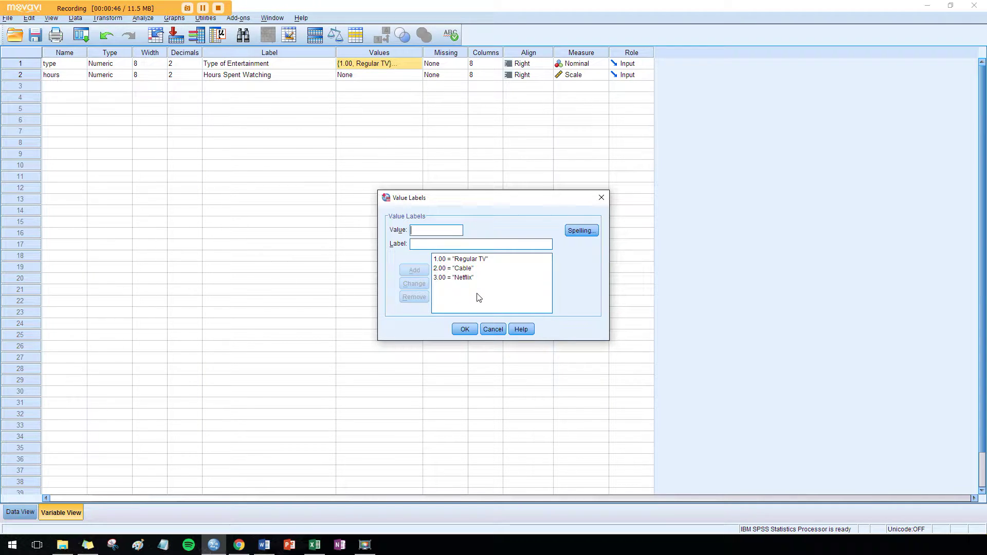
pyautogui.click(464, 329)
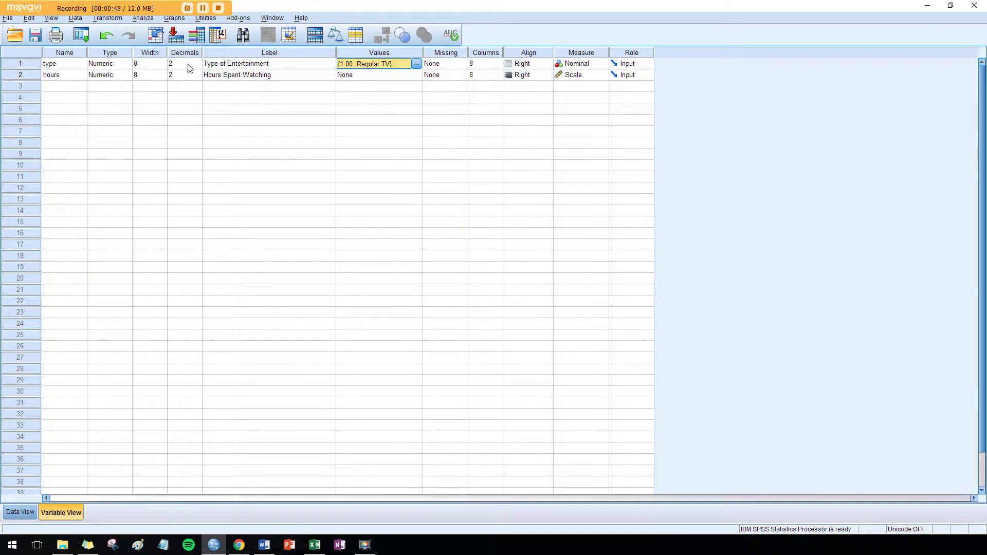
pyautogui.click(65, 77)
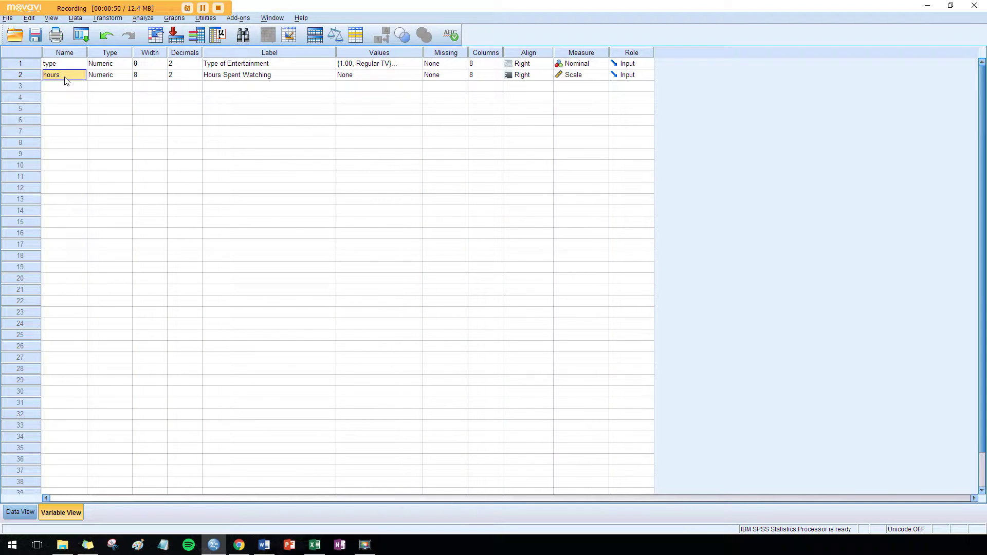
pyautogui.click(285, 78)
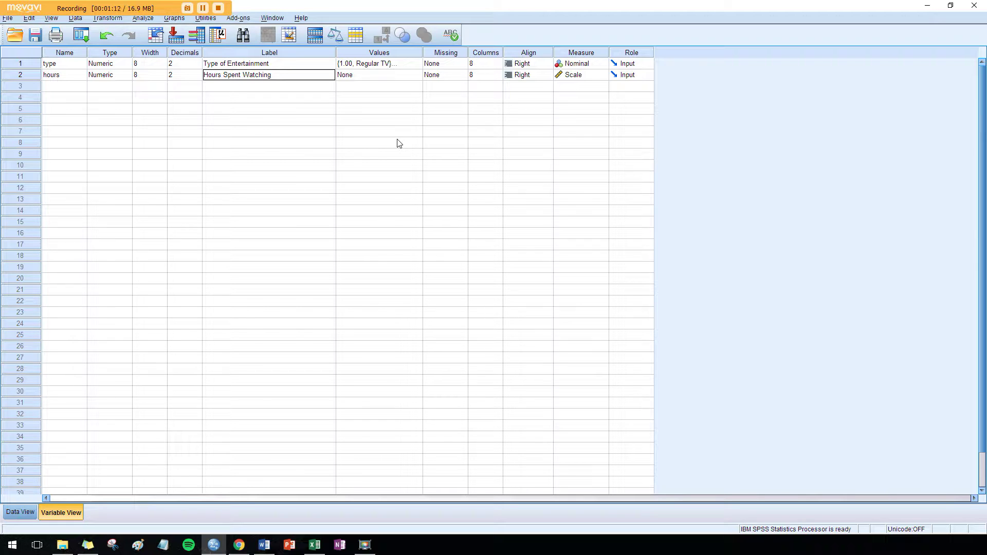
# Set up a univariate general linear model with Hours Spent Watching as dependent variable and Type of Entertainment as fixed factor.
pyautogui.click(144, 19)
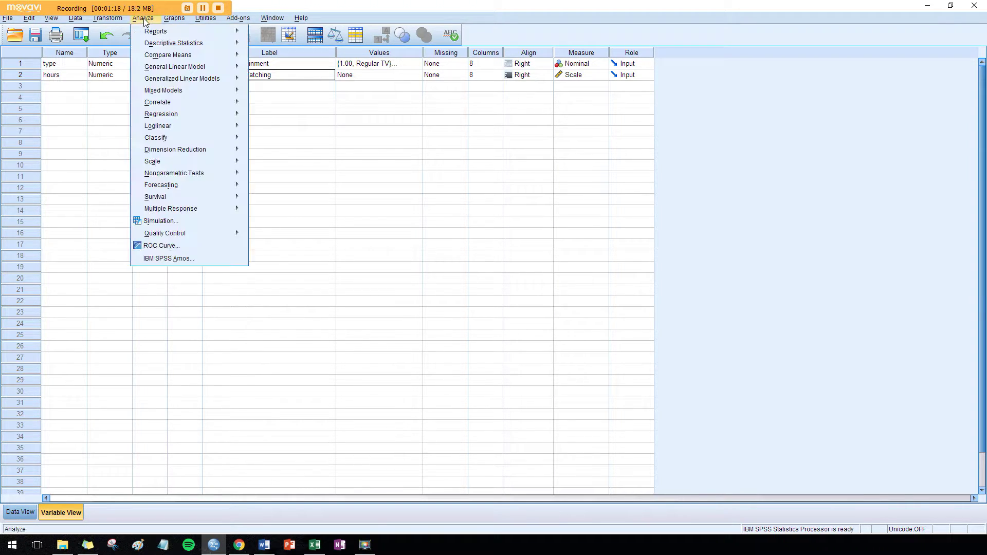
pyautogui.moveTo(191, 68)
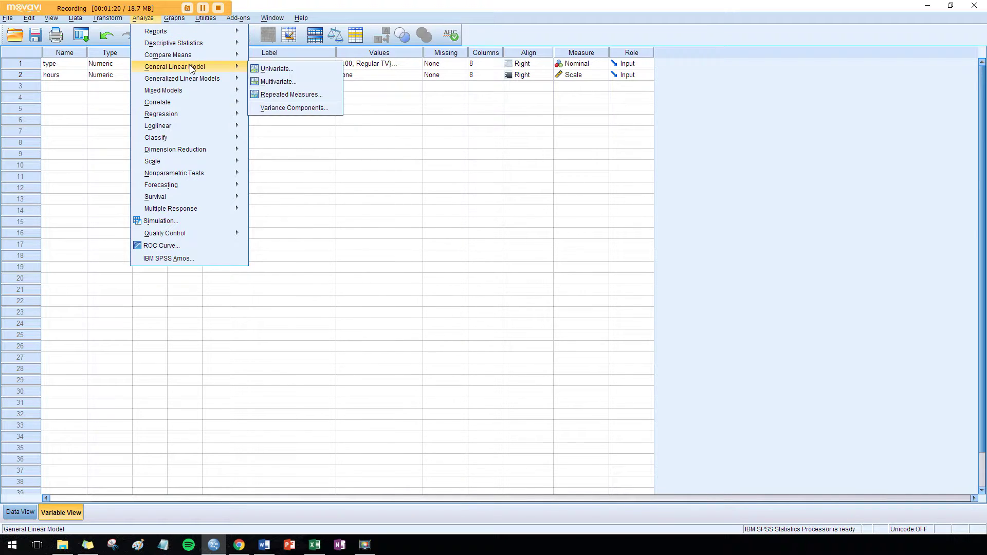
pyautogui.click(265, 71)
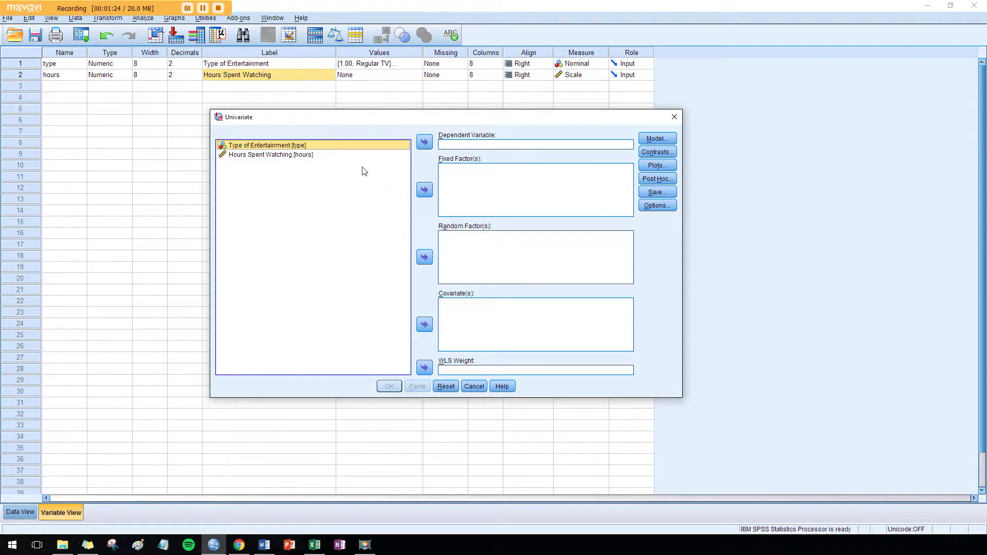
pyautogui.click(307, 156)
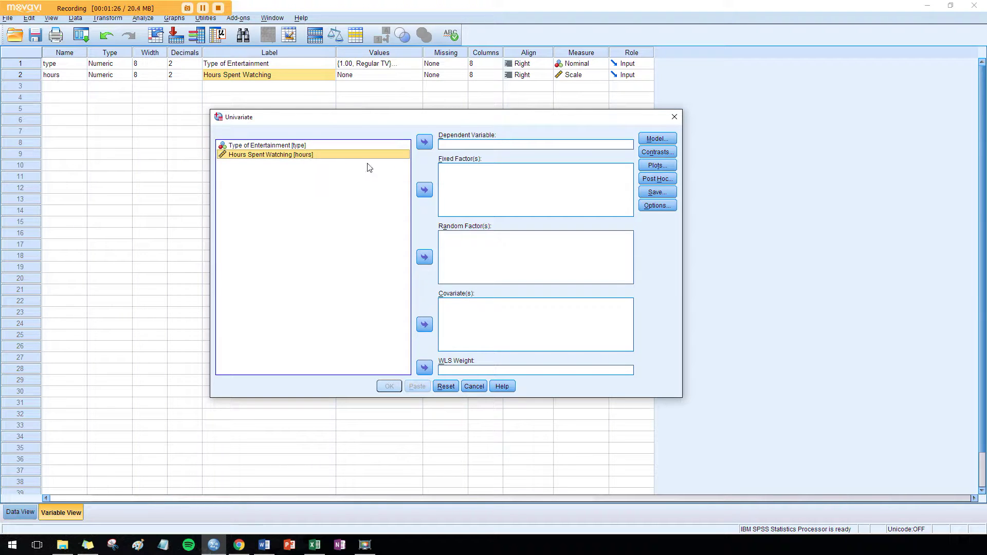
pyautogui.click(423, 143)
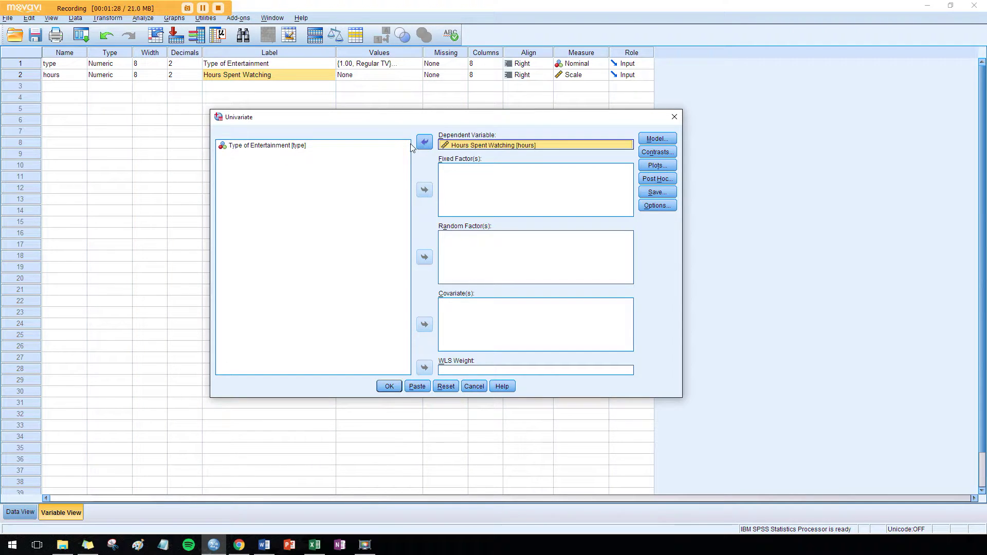
pyautogui.click(375, 148)
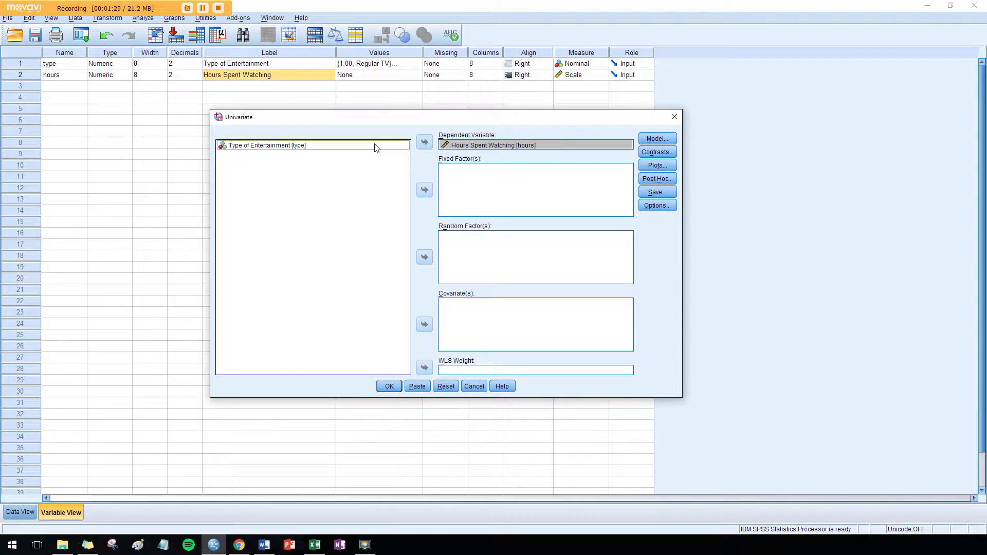
pyautogui.click(424, 191)
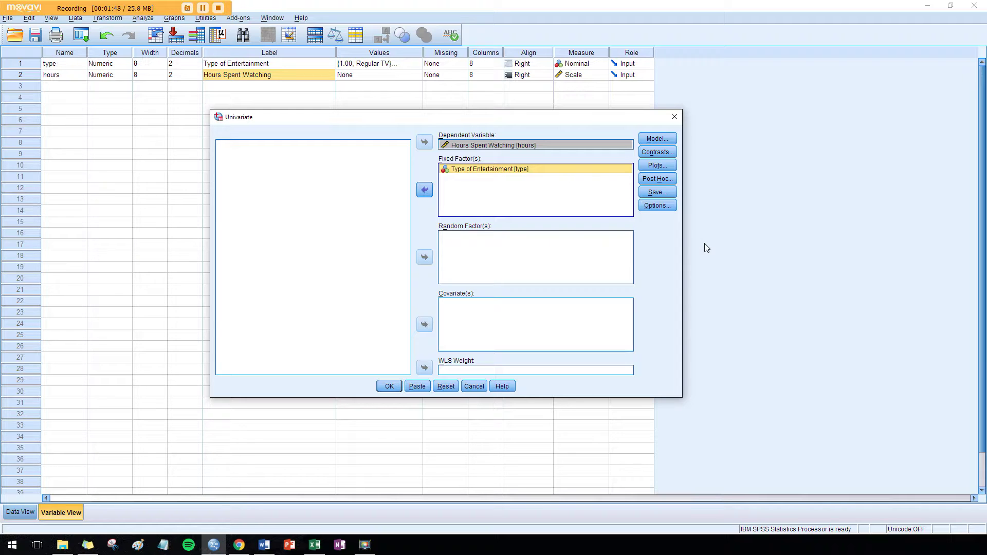
# Display estimated marginal means for (OVERALL) and type, comparing main effects with a Bonferroni confidence interval adjustment.
pyautogui.click(668, 207)
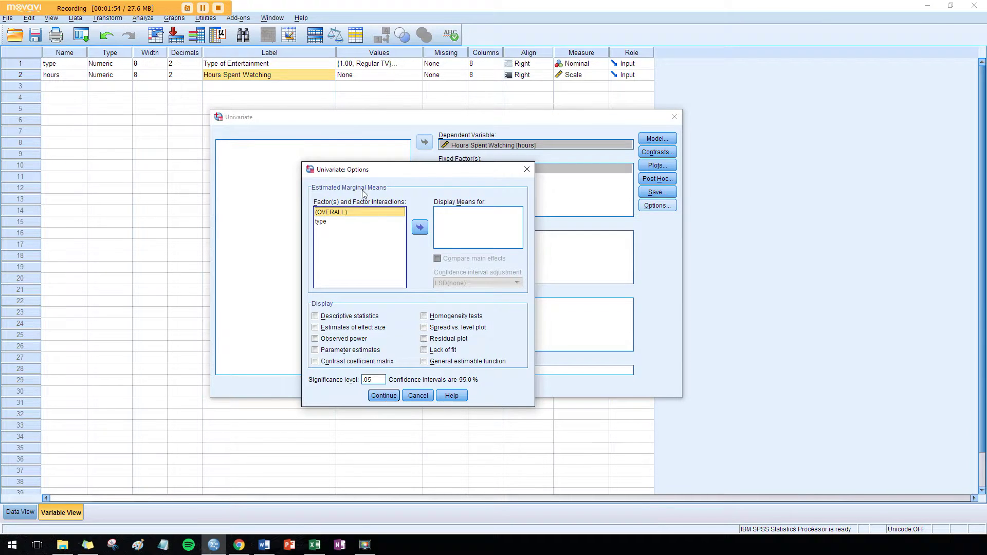
pyautogui.click(378, 216)
pyautogui.doubleClick(378, 216)
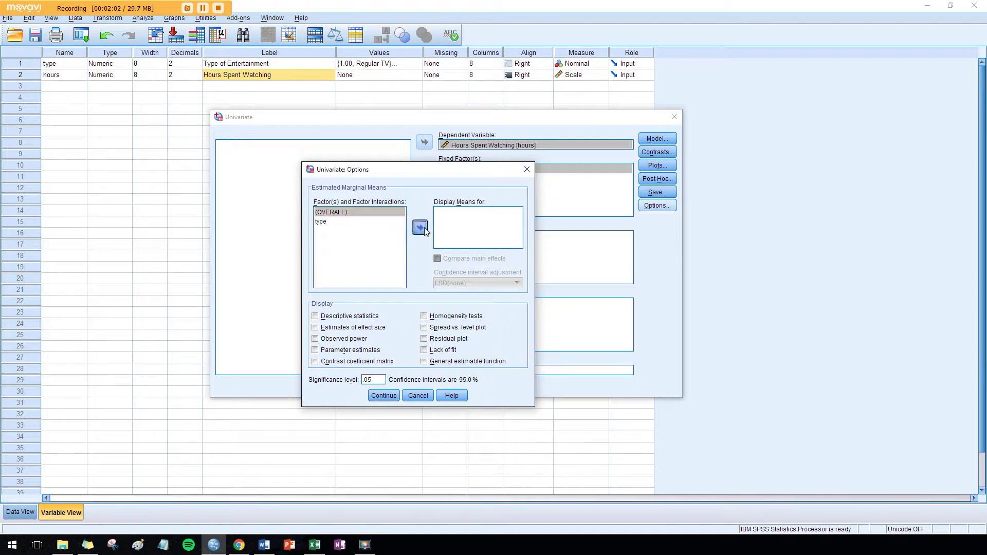
pyautogui.click(381, 222)
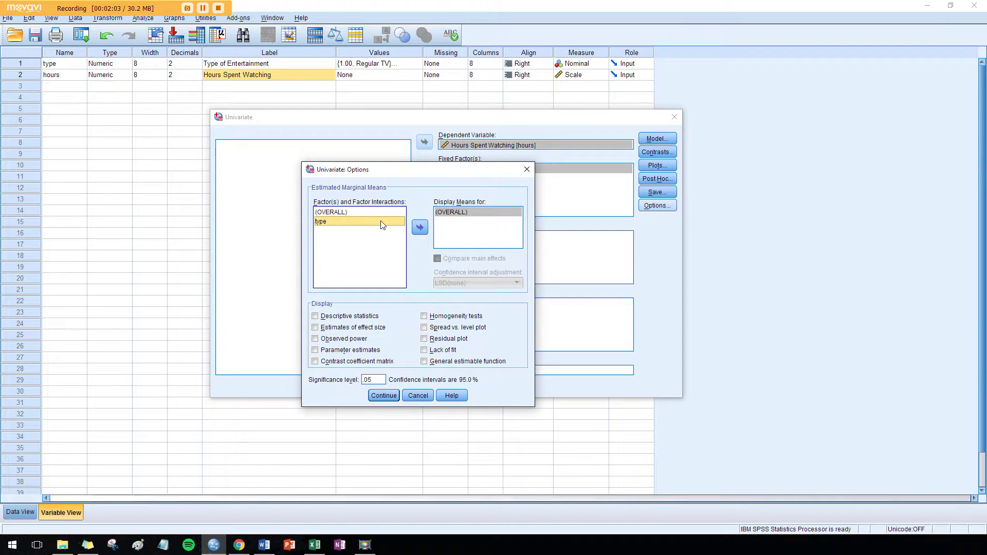
pyautogui.click(419, 227)
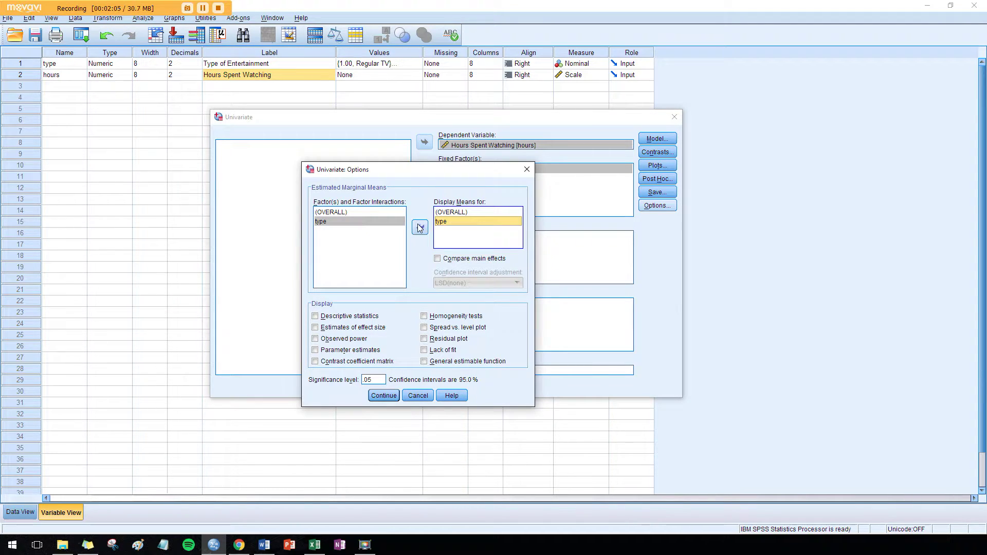
pyautogui.click(469, 259)
pyautogui.click(478, 282)
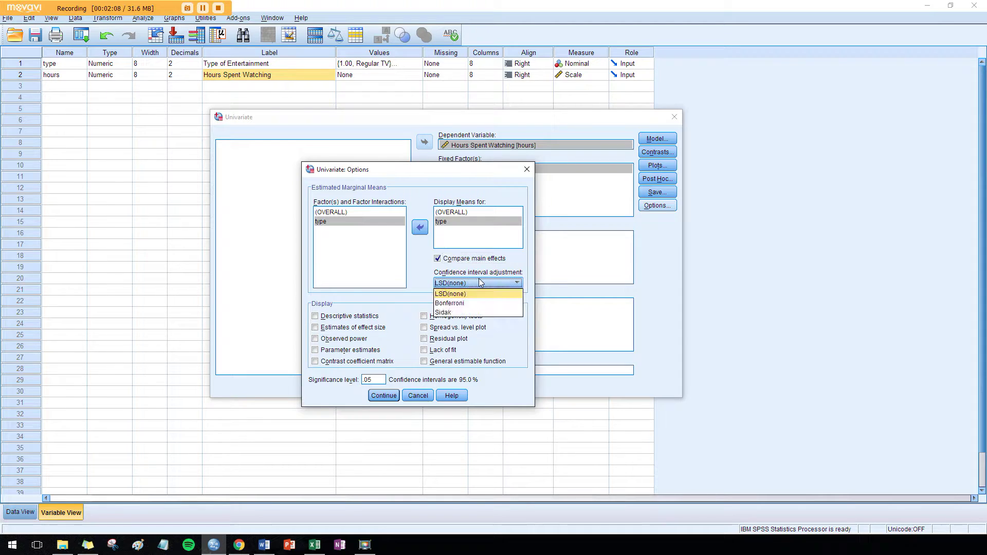
pyautogui.click(466, 303)
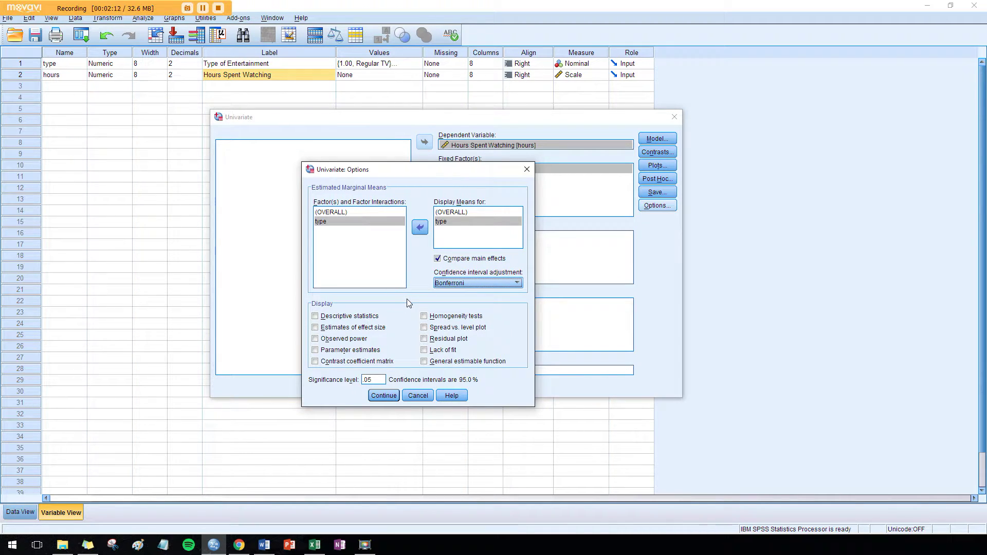
# Include descriptive statistics and estimates of effect size in the output, and run the univariate analysis.
pyautogui.click(363, 316)
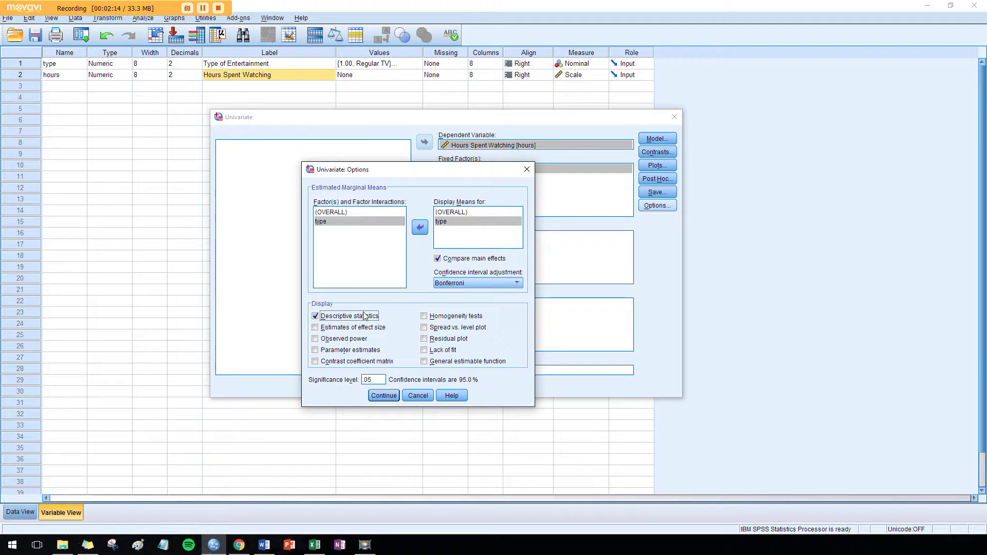
pyautogui.click(385, 331)
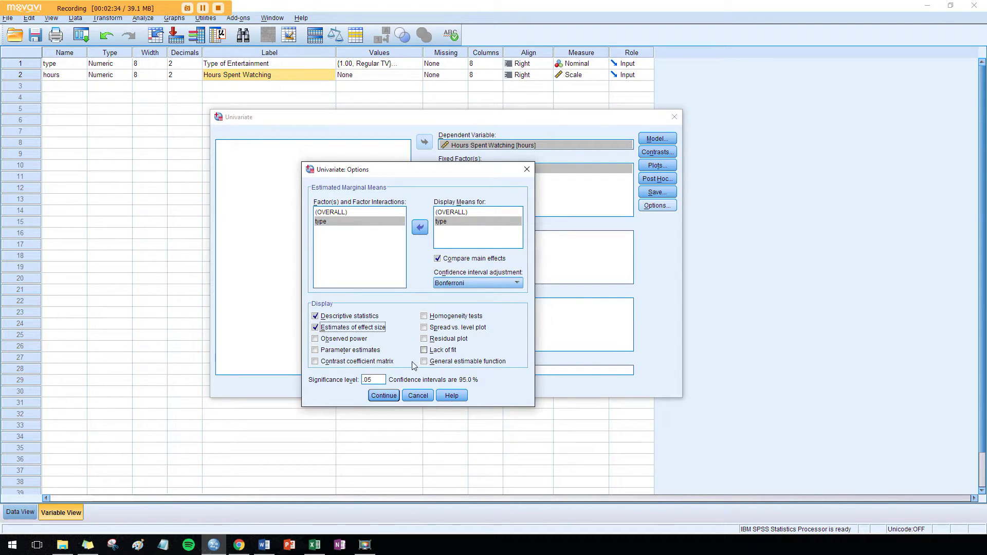
pyautogui.click(388, 395)
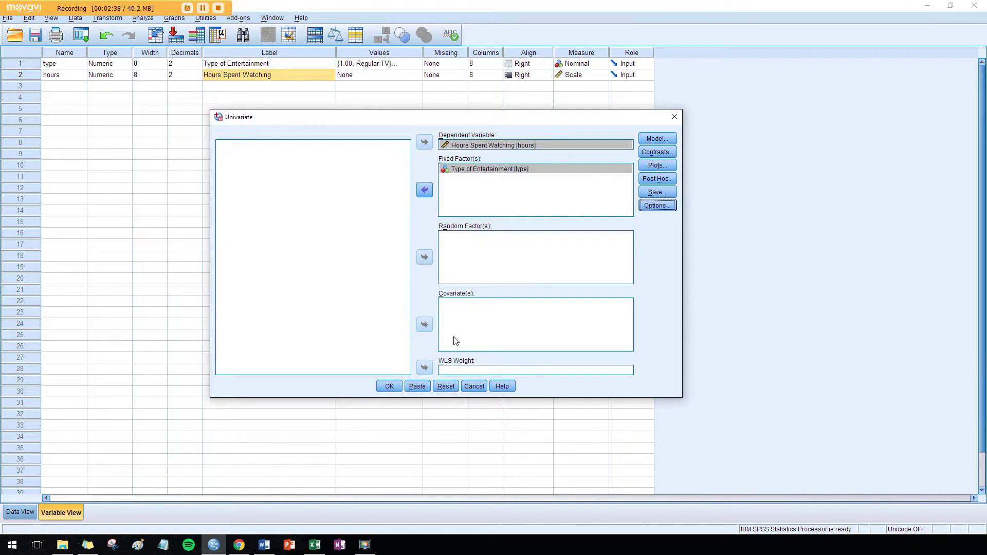
pyautogui.click(389, 386)
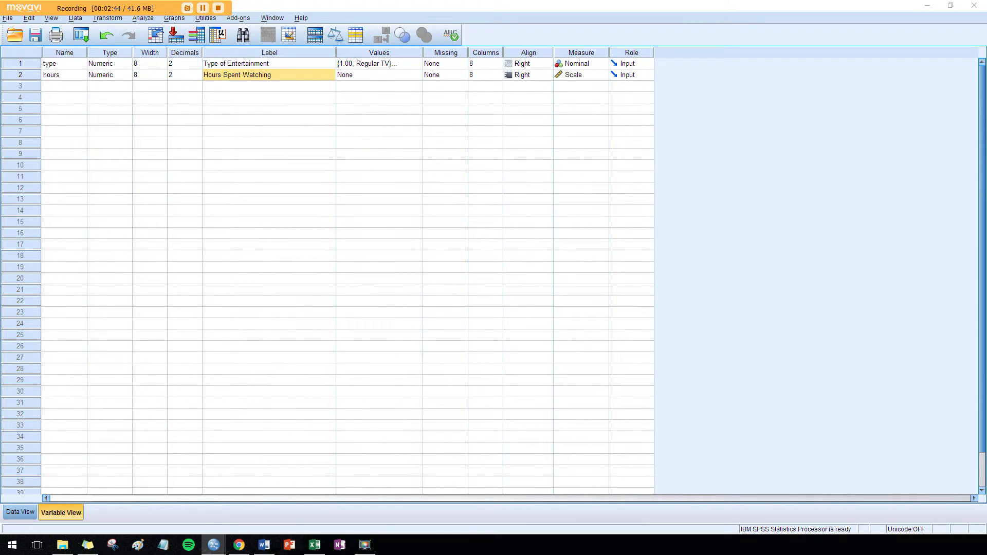
# Maximize the output window, widen its outline, and examine the Tests of Between-Subjects Effects and Pairwise Comparisons tables.
pyautogui.doubleClick(501, 6)
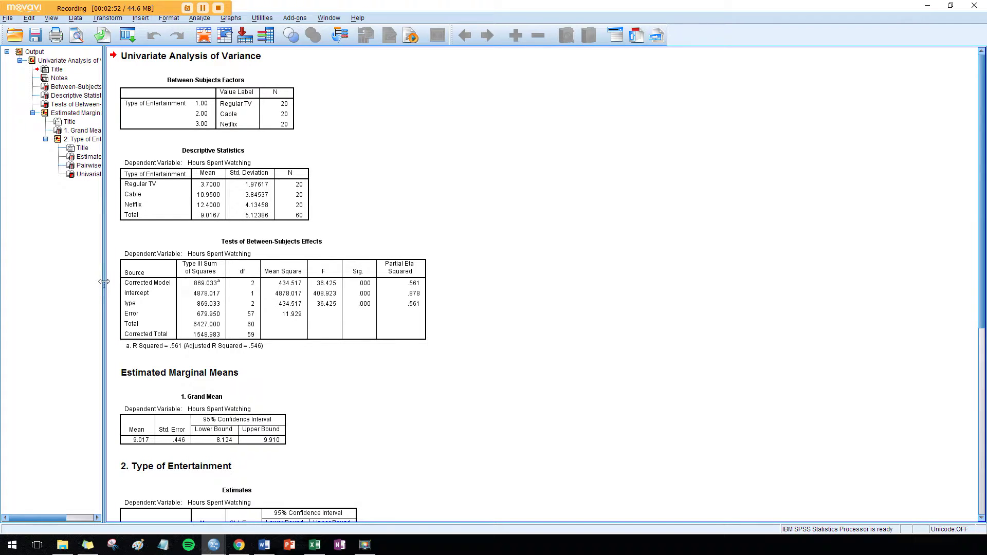
pyautogui.moveTo(103, 280); pyautogui.dragTo(193, 272)
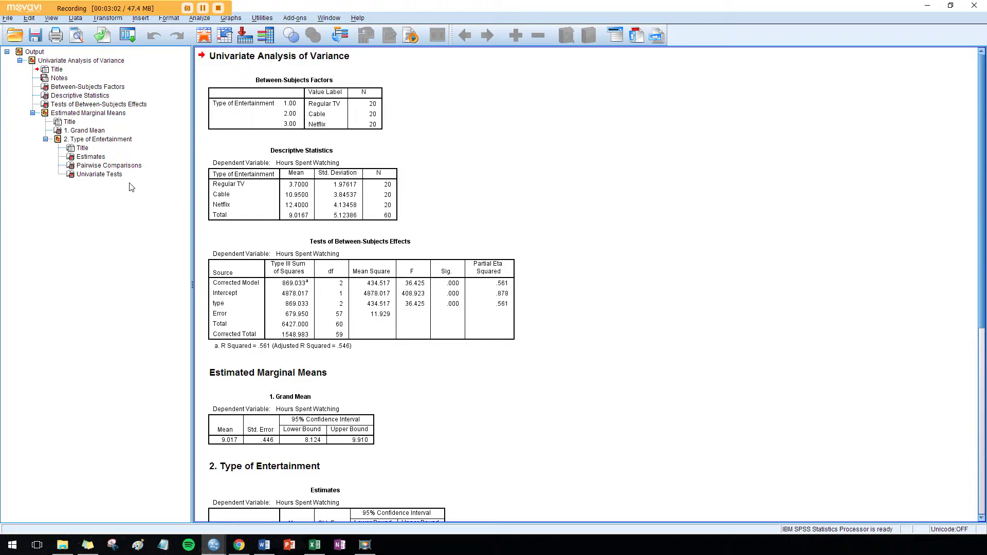
pyautogui.click(121, 105)
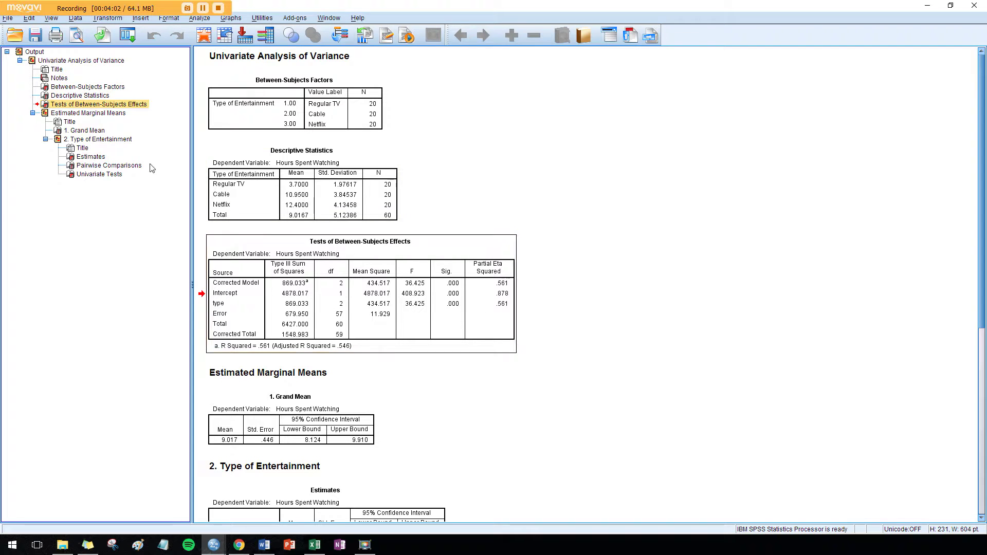
pyautogui.click(108, 166)
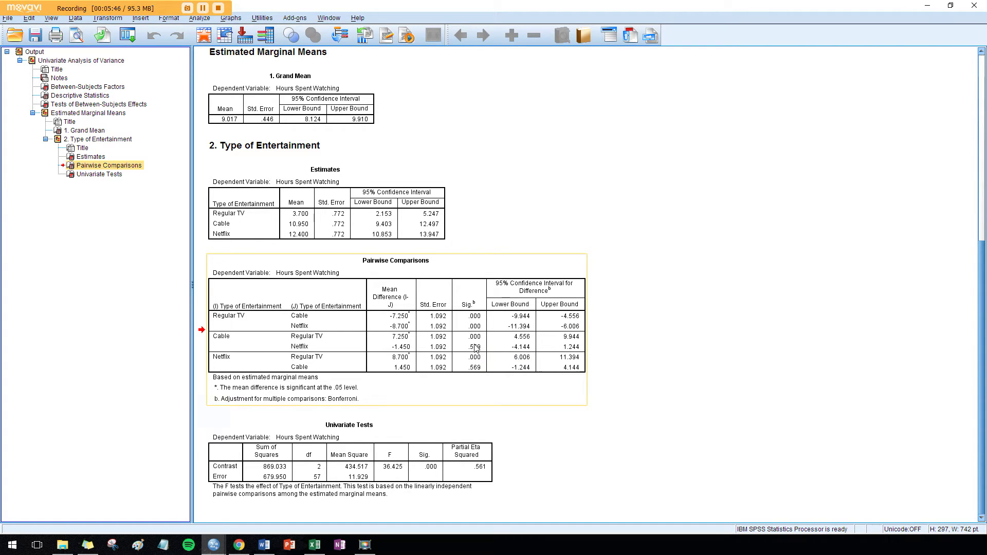
pyautogui.click(384, 235)
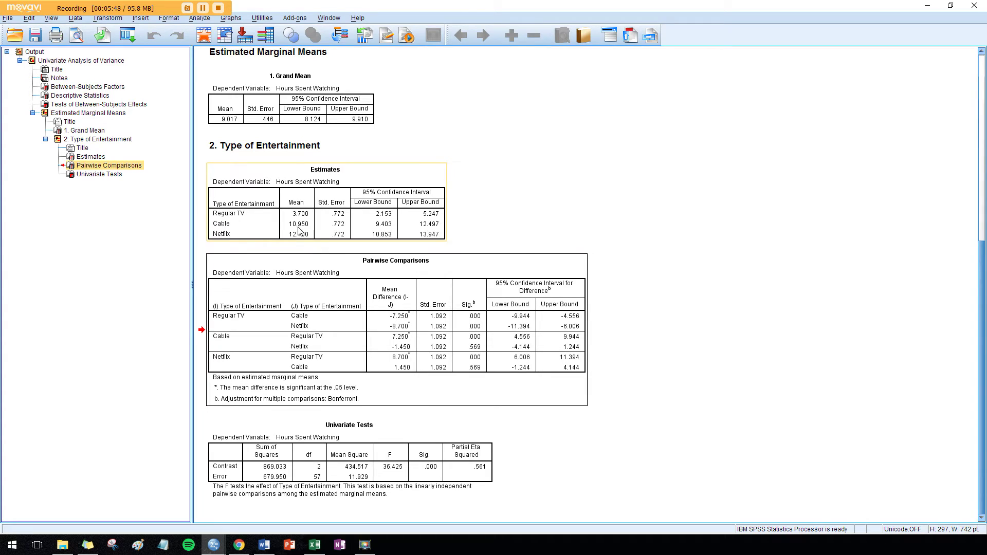